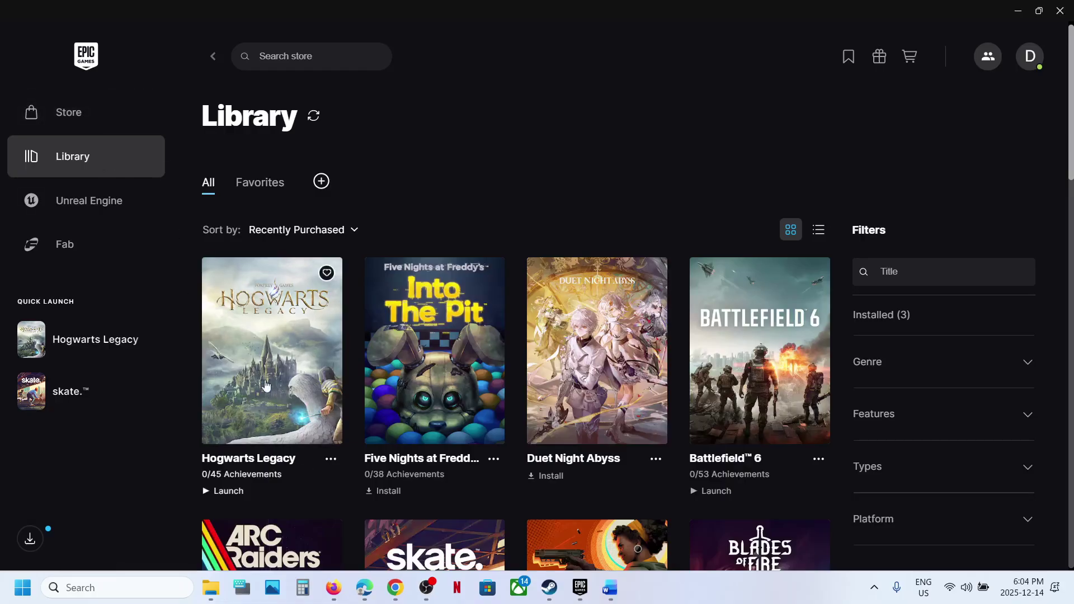
# Open Hogwarts Legacy's installation options and close them without changes
pyautogui.click(331, 460)
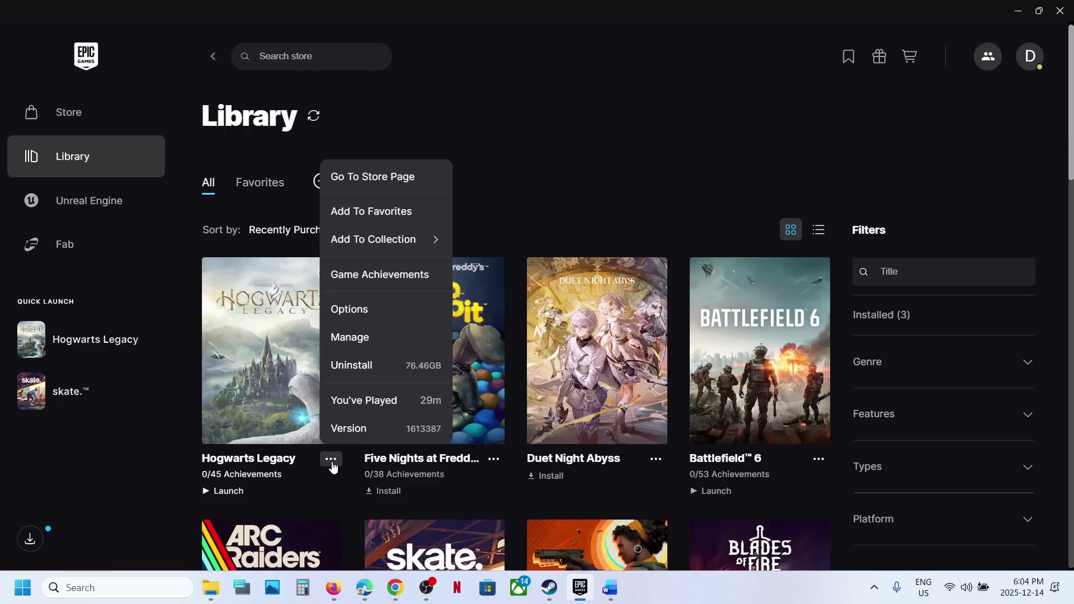
pyautogui.click(367, 308)
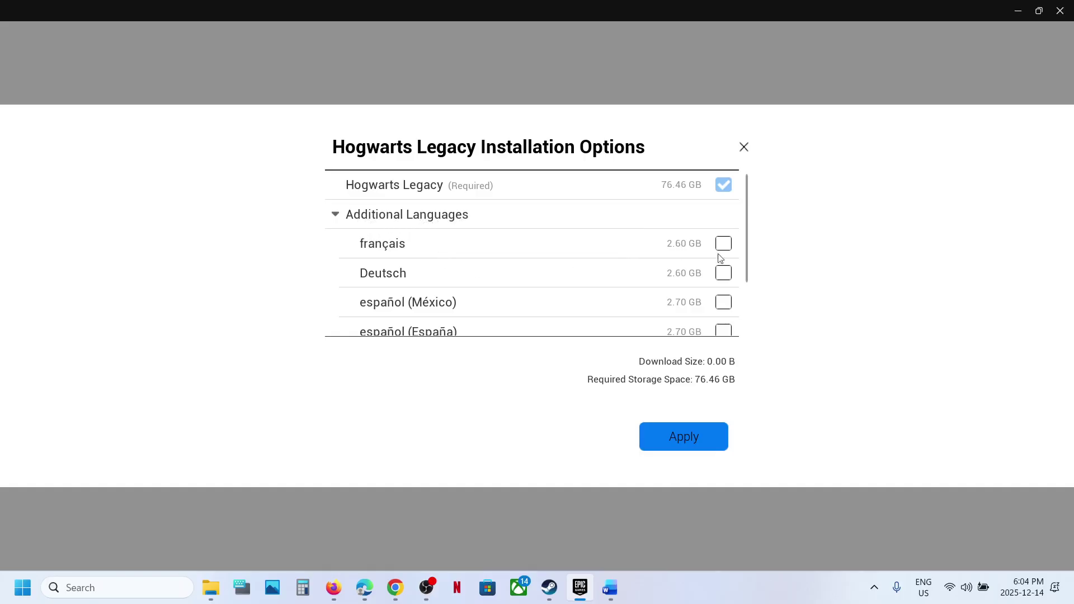
pyautogui.moveTo(747, 225)
pyautogui.mouseDown()
pyautogui.moveTo(749, 321)
pyautogui.moveTo(742, 218)
pyautogui.mouseUp()
pyautogui.scroll(-3, 453, 293)
pyautogui.scroll(3, 451, 295)
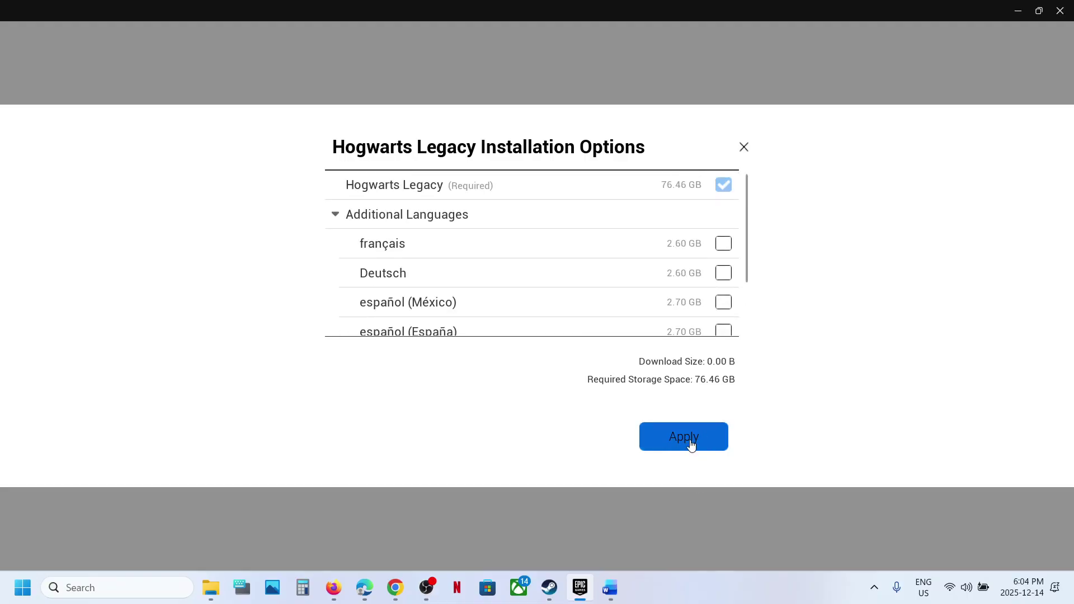
pyautogui.click(743, 146)
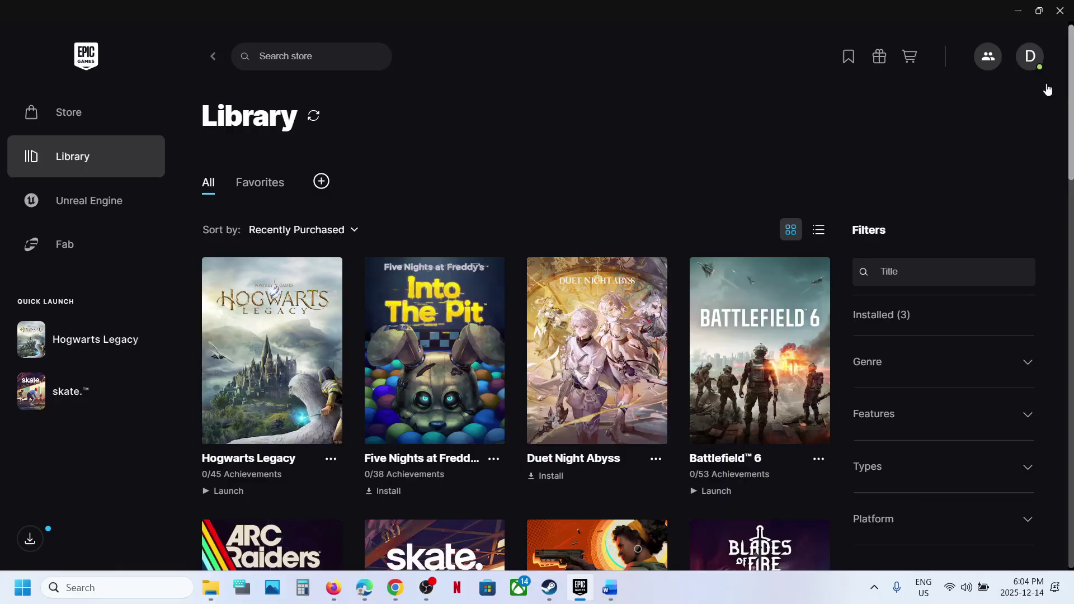
# Enable Additional Command Line Arguments for Hogwarts Legacy in the launcher settings
pyautogui.click(1031, 56)
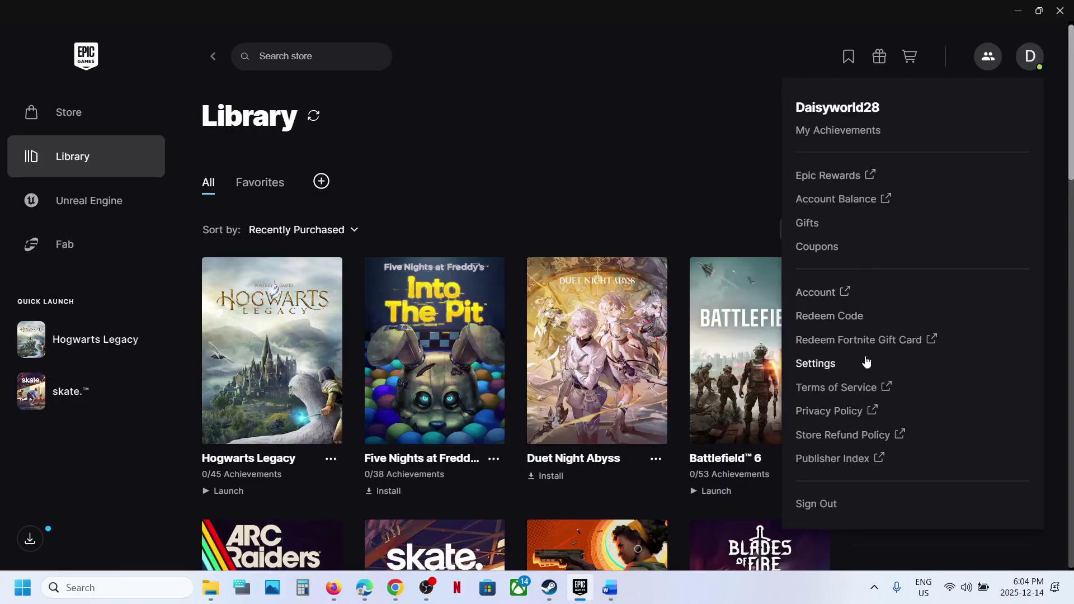
pyautogui.click(818, 363)
pyautogui.scroll(-10, 368, 361)
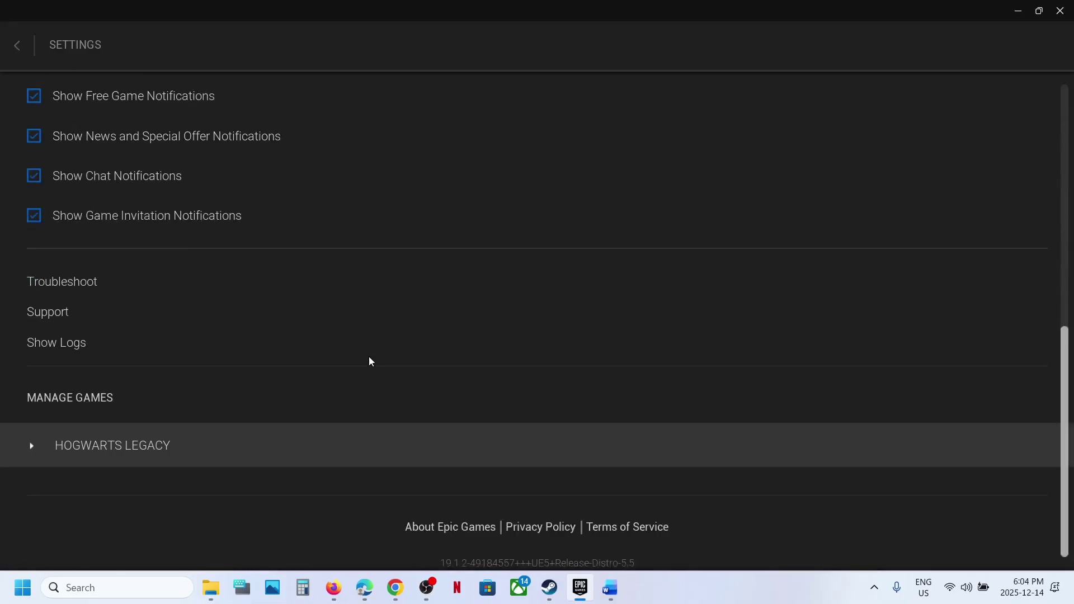
pyautogui.click(102, 445)
pyautogui.click(60, 433)
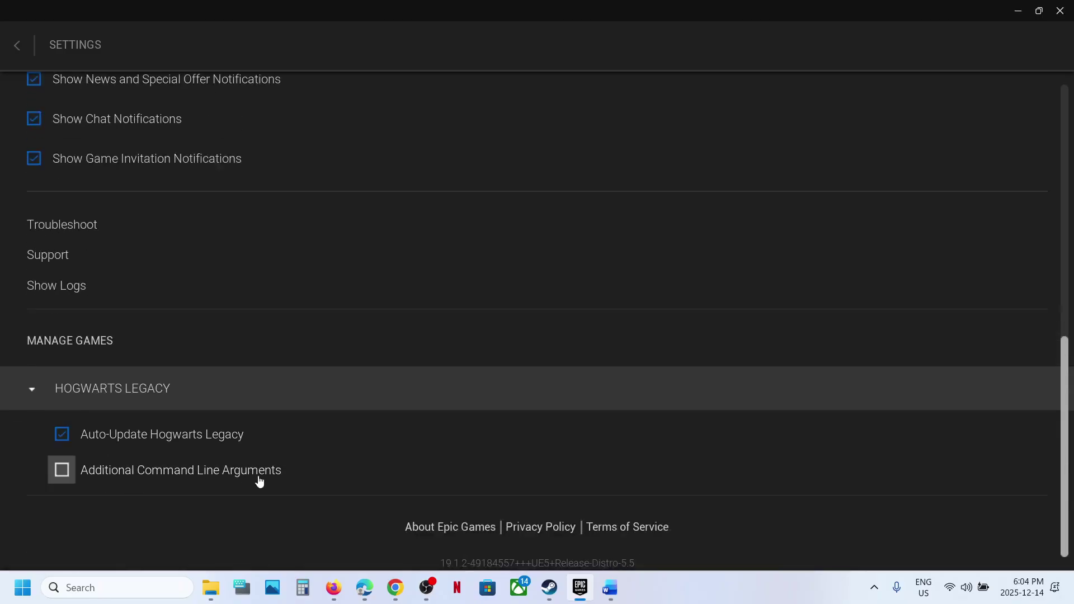
pyautogui.click(62, 470)
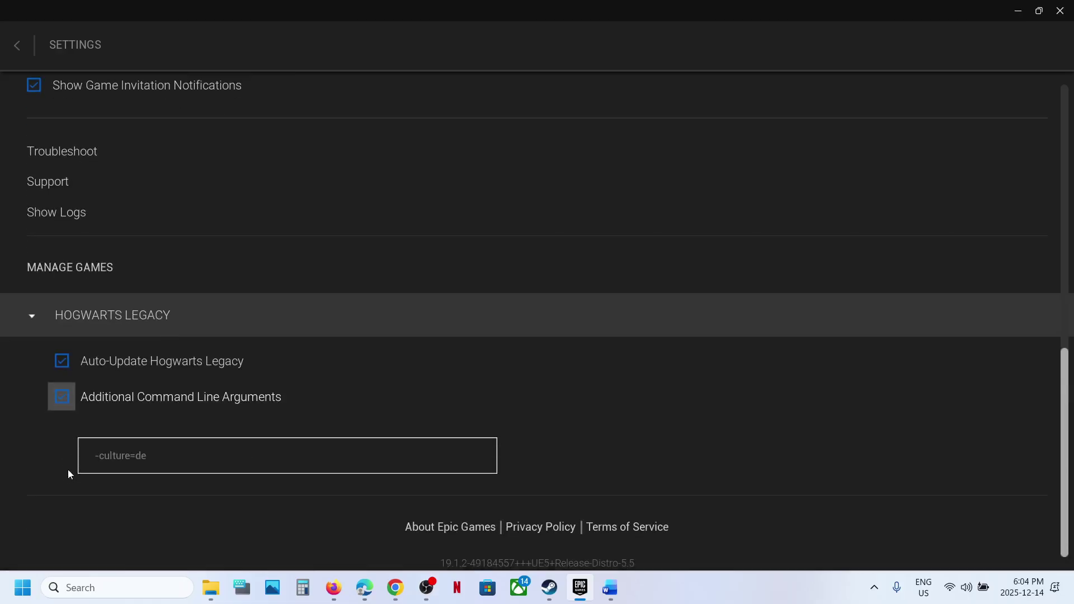
# Delete the old -culture=de argument and bring the Word notes forward
pyautogui.click(177, 456)
pyautogui.hotkey('ctrl', 'a')
pyautogui.press('BackSpace')
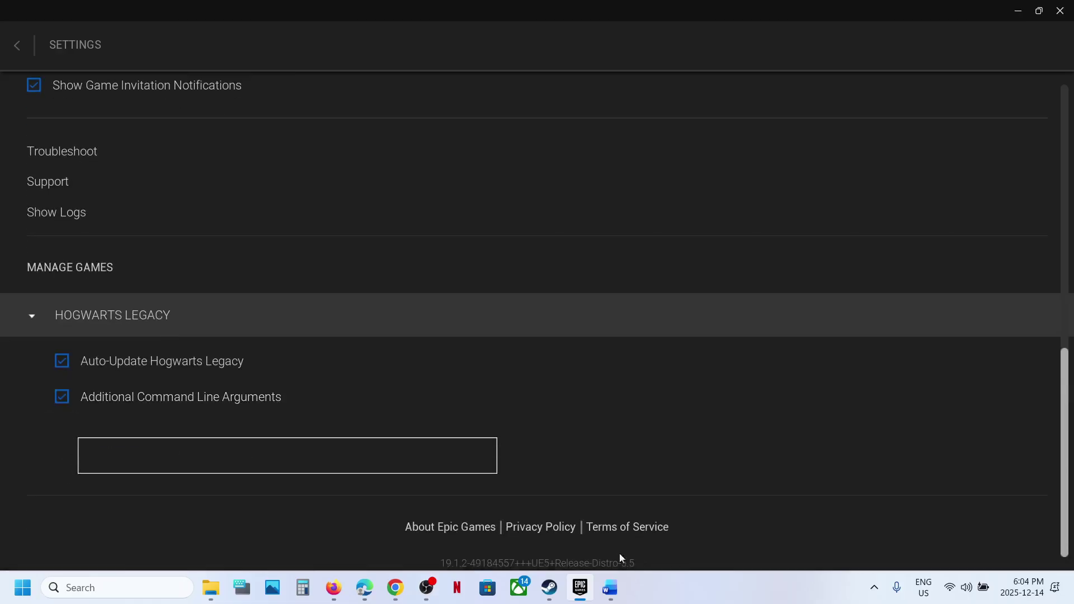
pyautogui.click(611, 587)
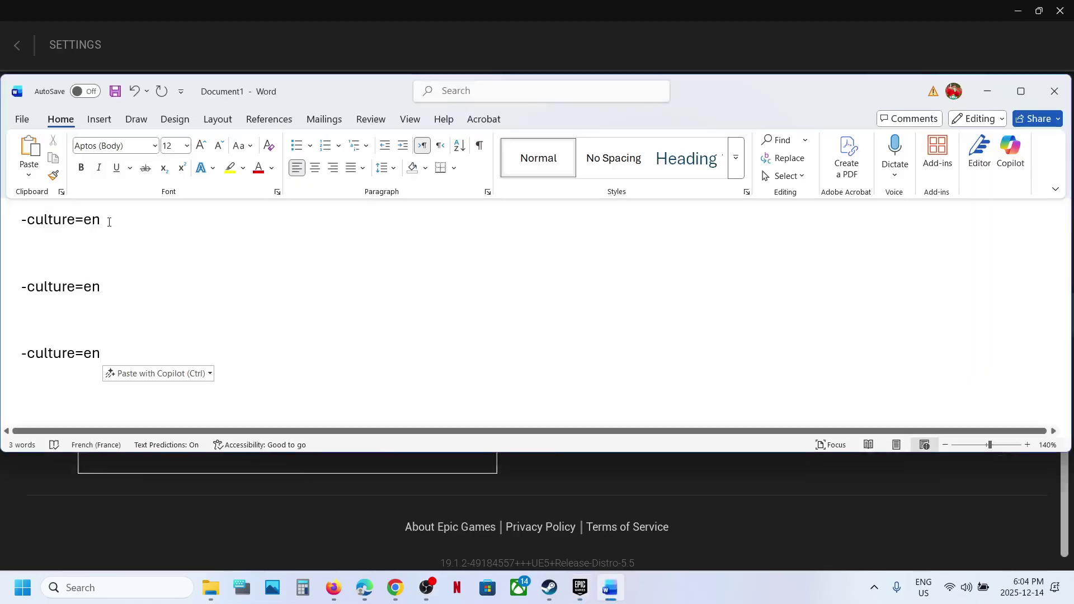
# Copy -culture=en from the Word note into Hogwarts Legacy's arguments field
pyautogui.moveTo(108, 219); pyautogui.dragTo(12, 224)
pyautogui.hotkey('ctrl', 'c')
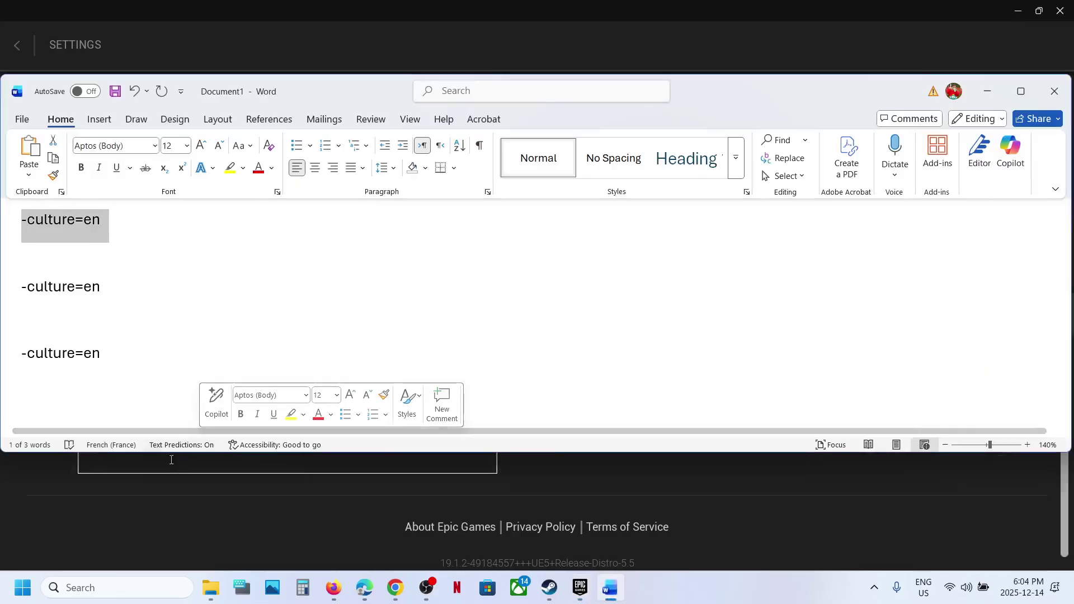
pyautogui.click(164, 466)
pyautogui.hotkey('ctrl', 'v')
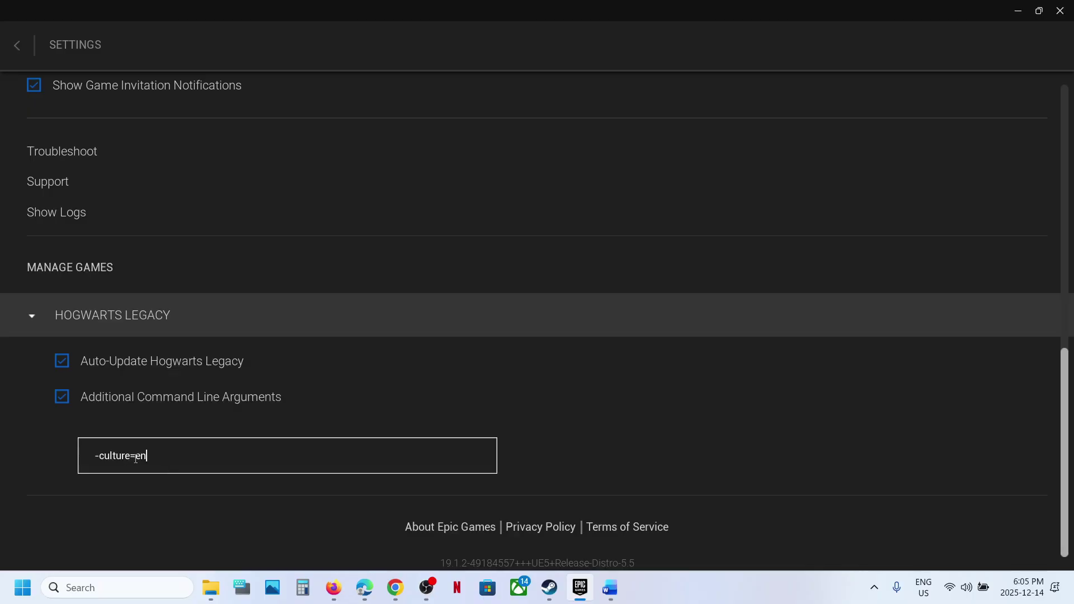
pyautogui.click(166, 509)
# Remove 'en' from the end of the Word note's second line
pyautogui.click(611, 588)
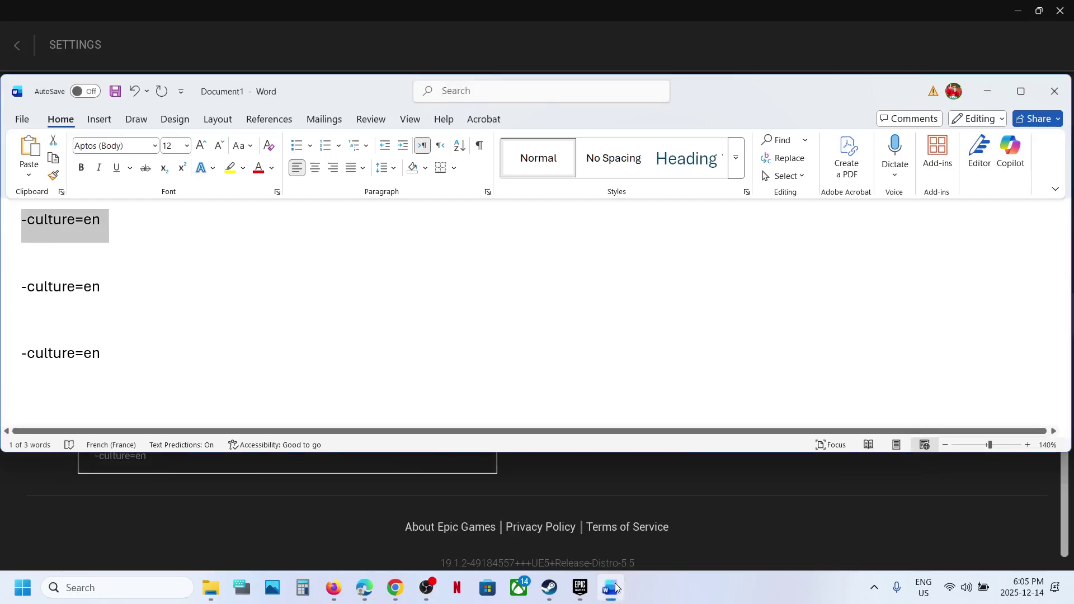
pyautogui.click(119, 284)
pyautogui.press('BackSpace')
pyautogui.press('BackSpace')
pyautogui.write('de')
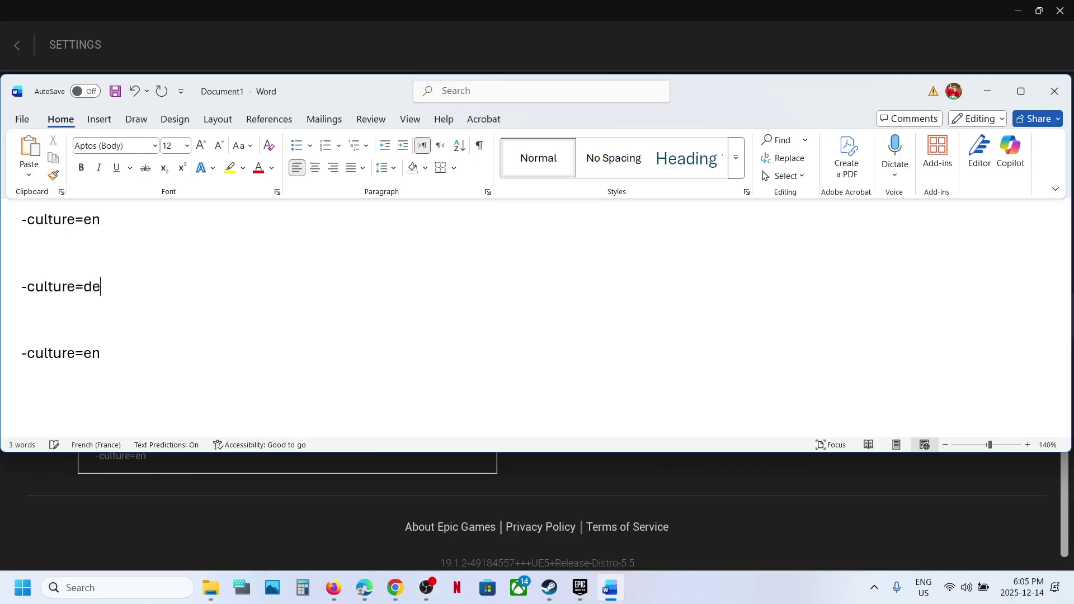
# View the W3Schools language code table in Chrome, then reselect 'de' in Word
pyautogui.click(393, 589)
pyautogui.click(337, 518)
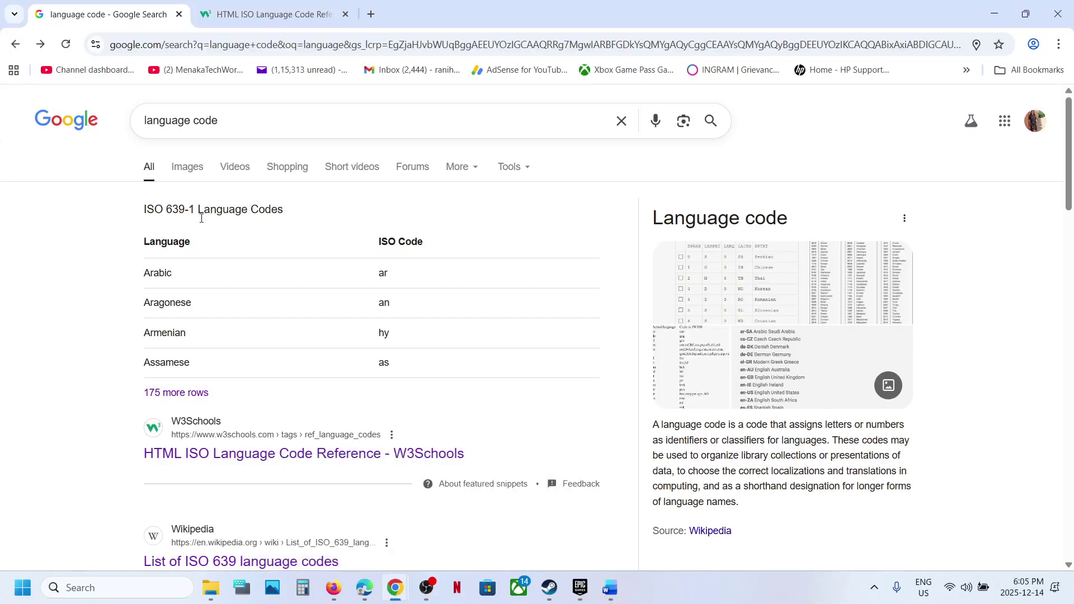
pyautogui.click(310, 13)
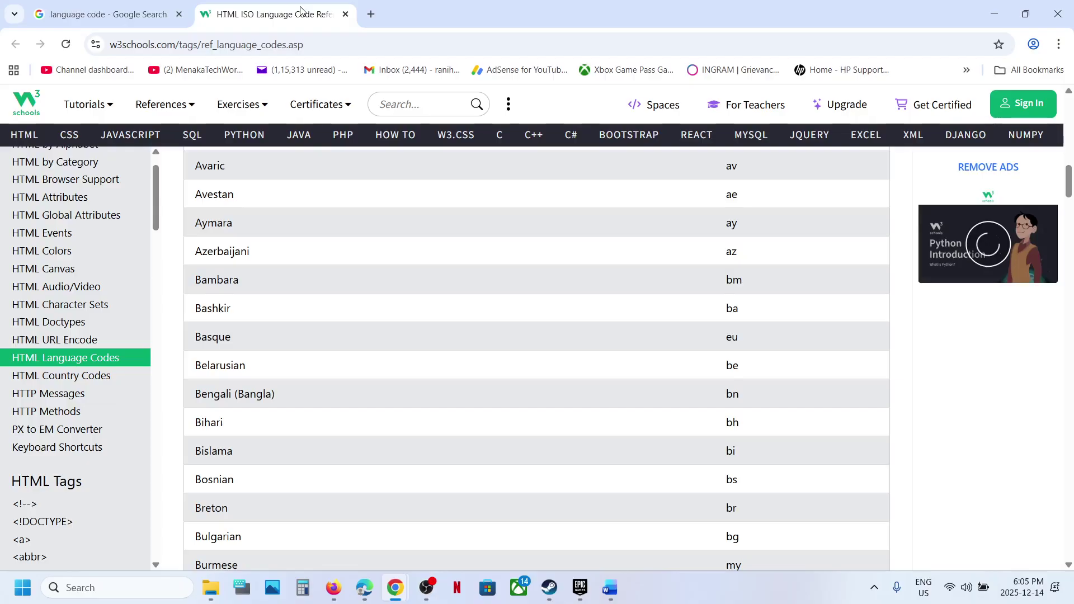
pyautogui.scroll(-5, 301, 278)
pyautogui.scroll(-3, 301, 278)
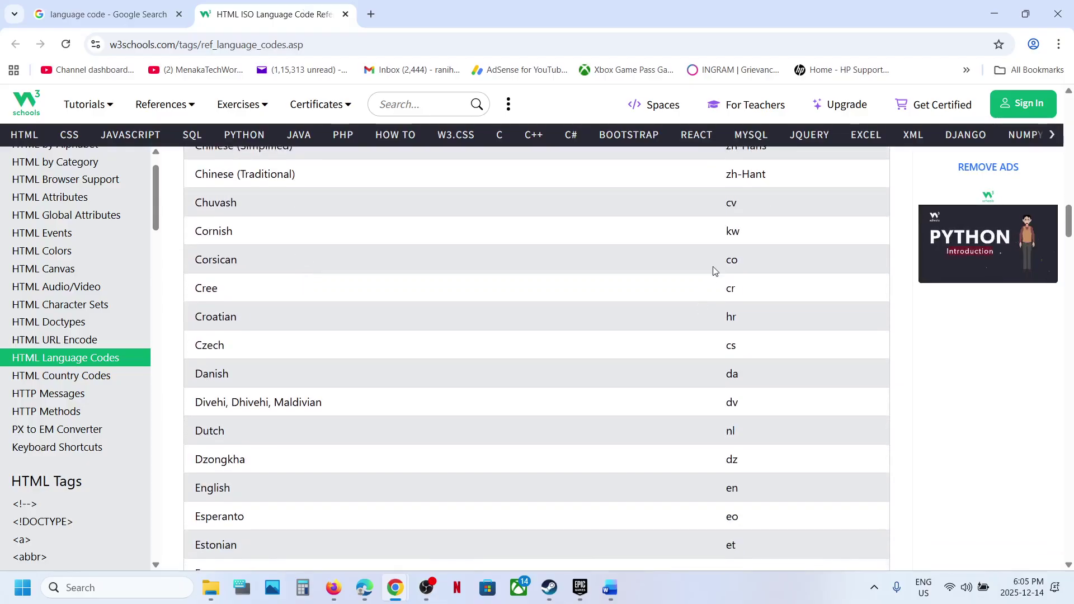
pyautogui.moveTo(722, 260); pyautogui.dragTo(762, 433)
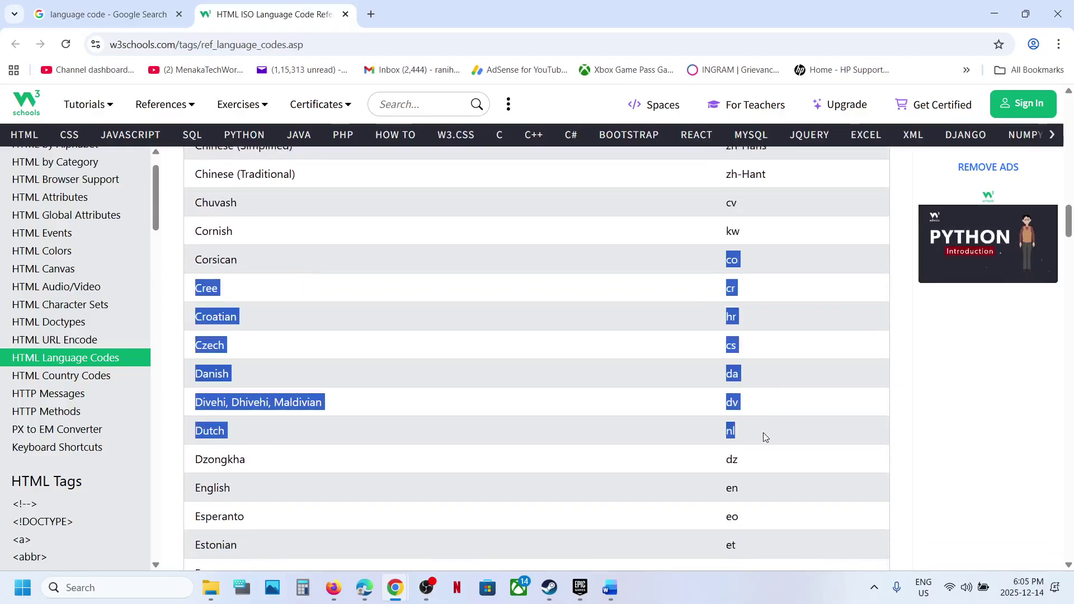
pyautogui.click(610, 587)
pyautogui.moveTo(101, 286); pyautogui.dragTo(84, 286)
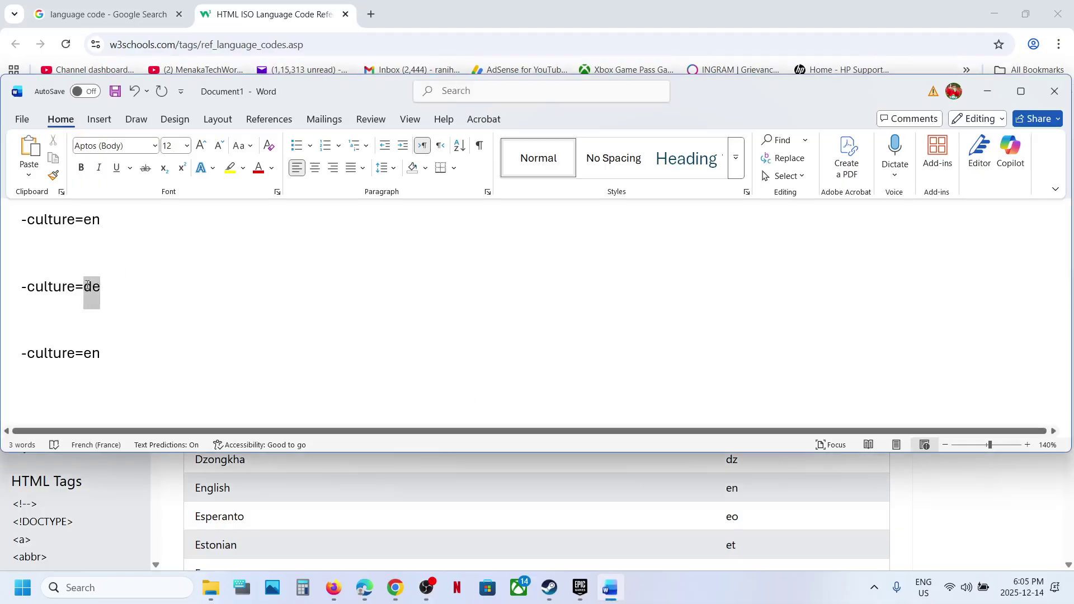
# Leave launcher Settings for the library, keeping -culture=en for Hogwarts Legacy
pyautogui.click(169, 251)
pyautogui.click(579, 588)
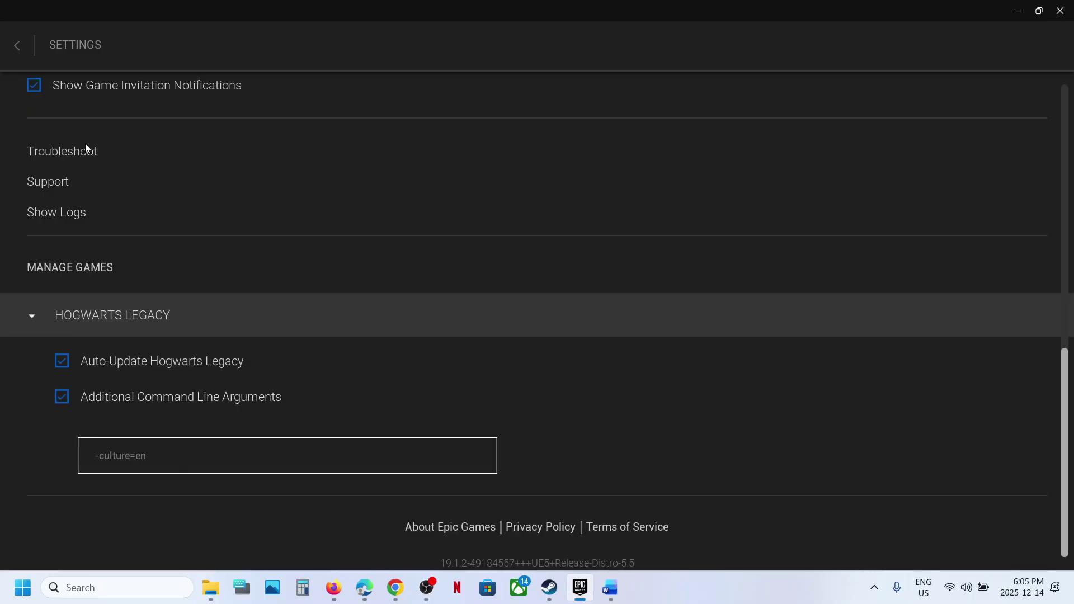
pyautogui.click(18, 46)
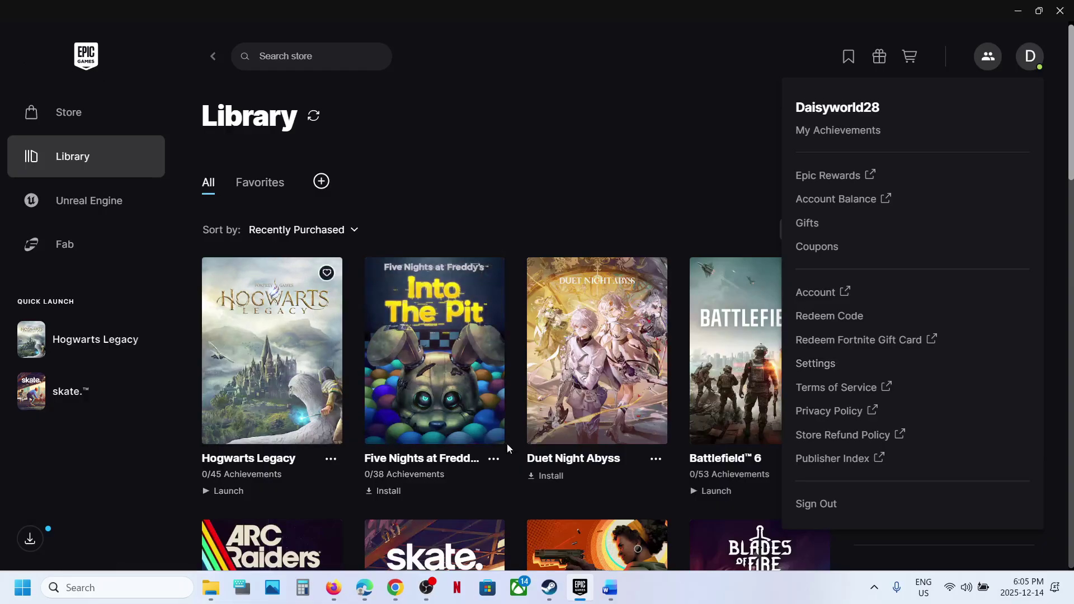